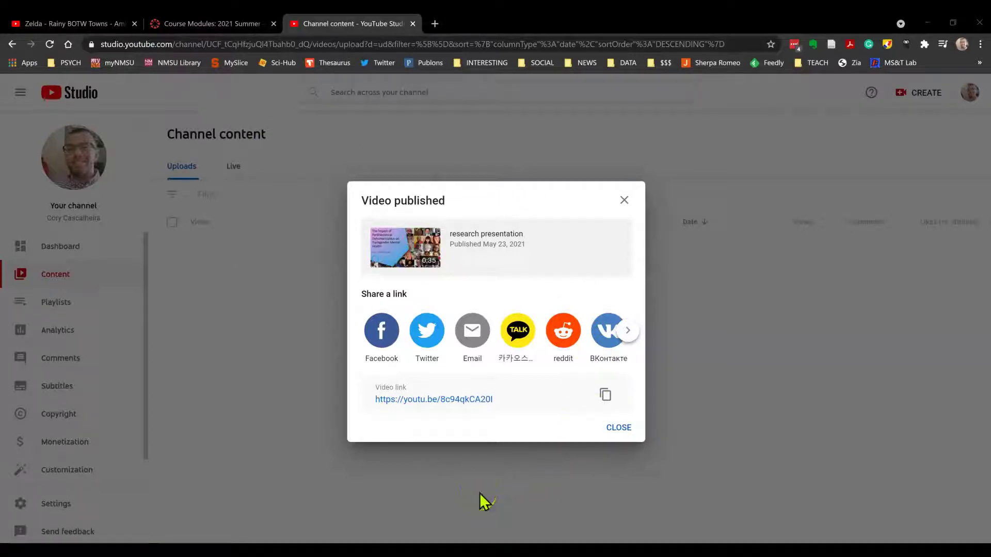
Copy the published presentation's video link and dismiss the Video published notice
left_click(605, 395)
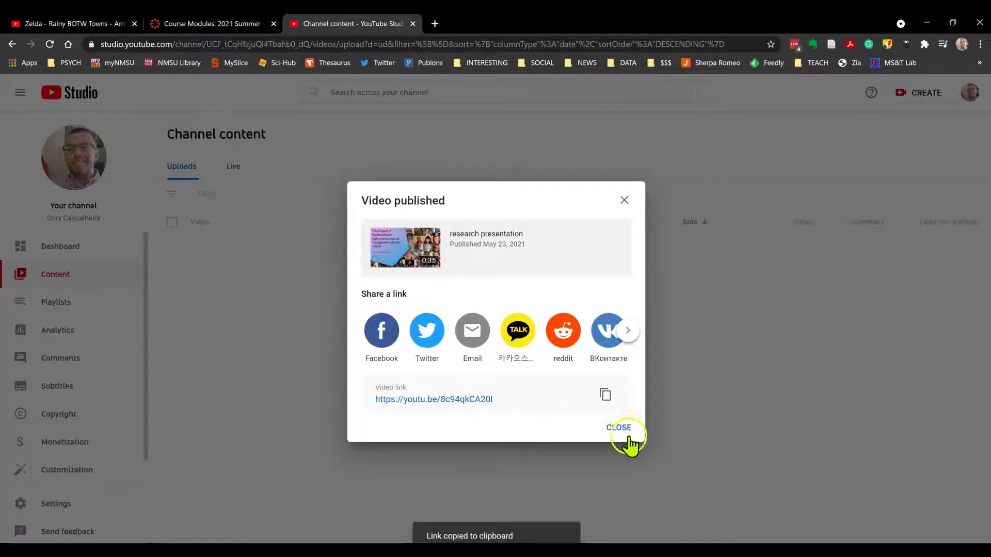
left_click(619, 427)
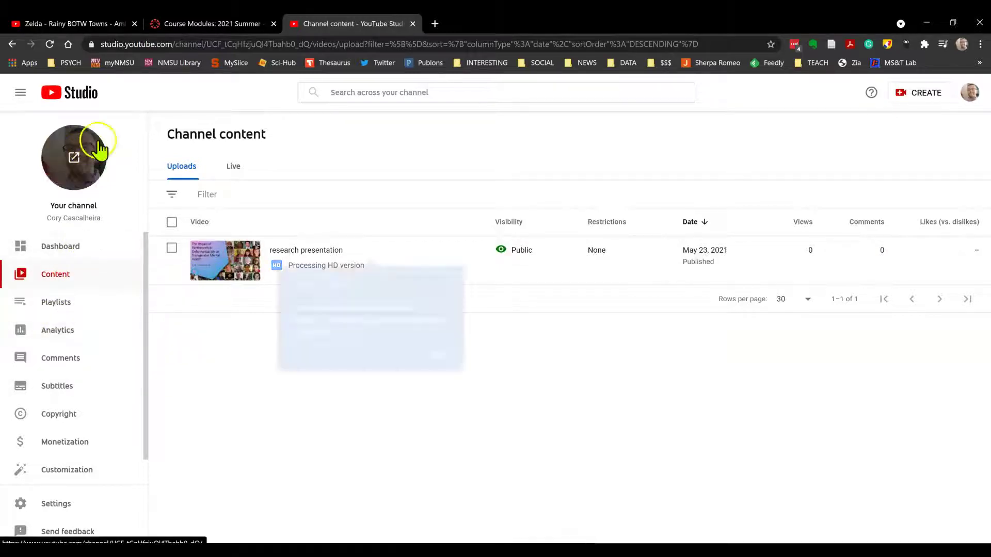
Select the current address in the browser bar so youtube.com can replace it
left_click(155, 45)
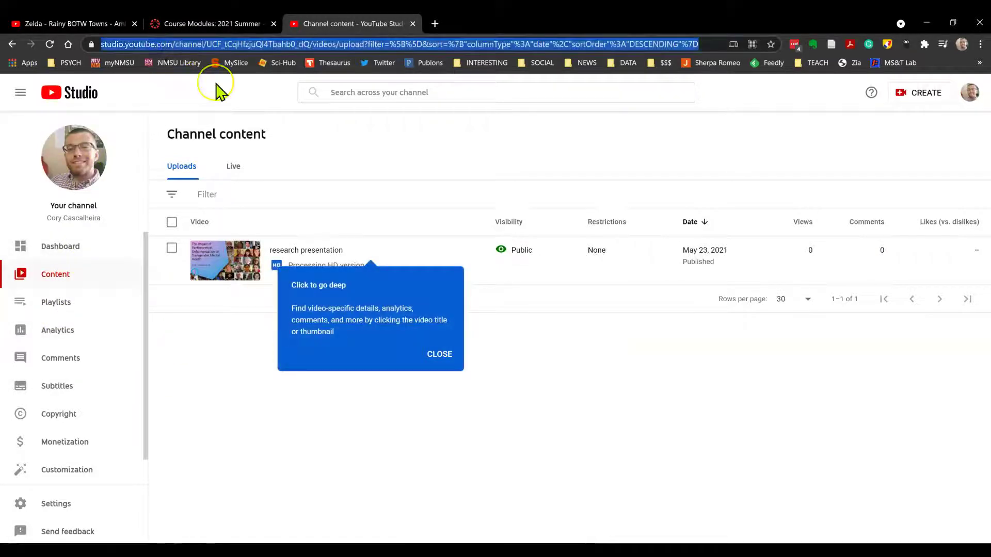
type("youtube.com")
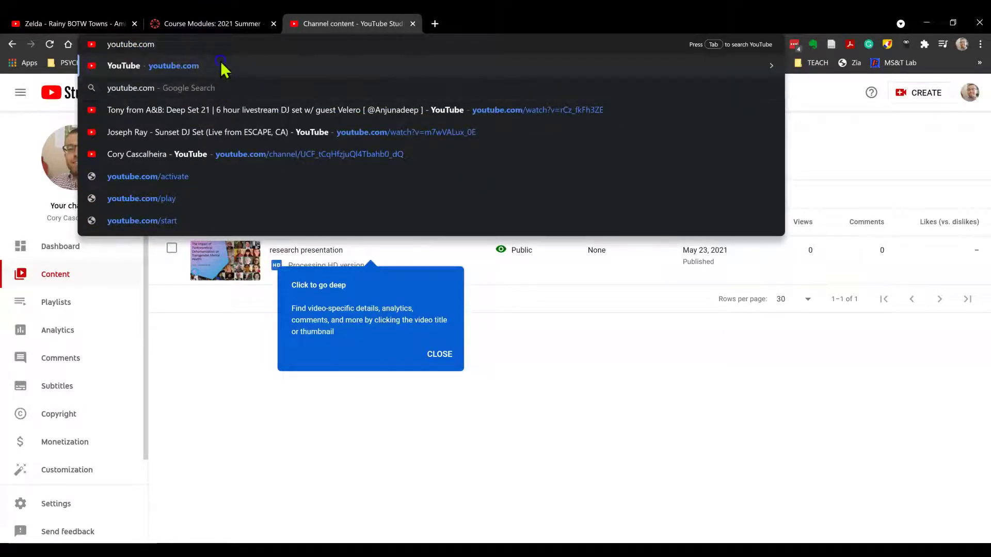
Reach the research video through Your channel, copy its watch-page URL, and return to Canvas modules
left_click(223, 66)
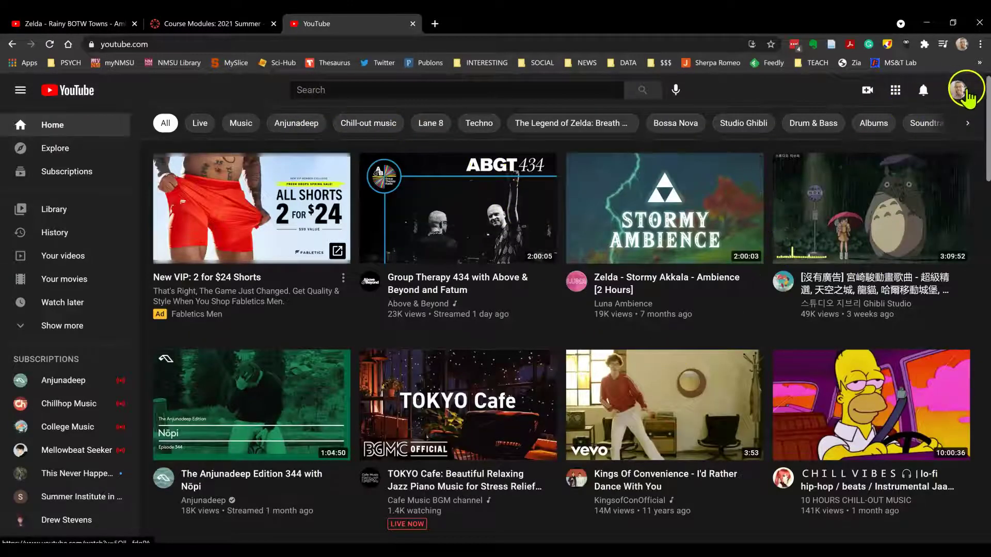
left_click(958, 90)
left_click(857, 166)
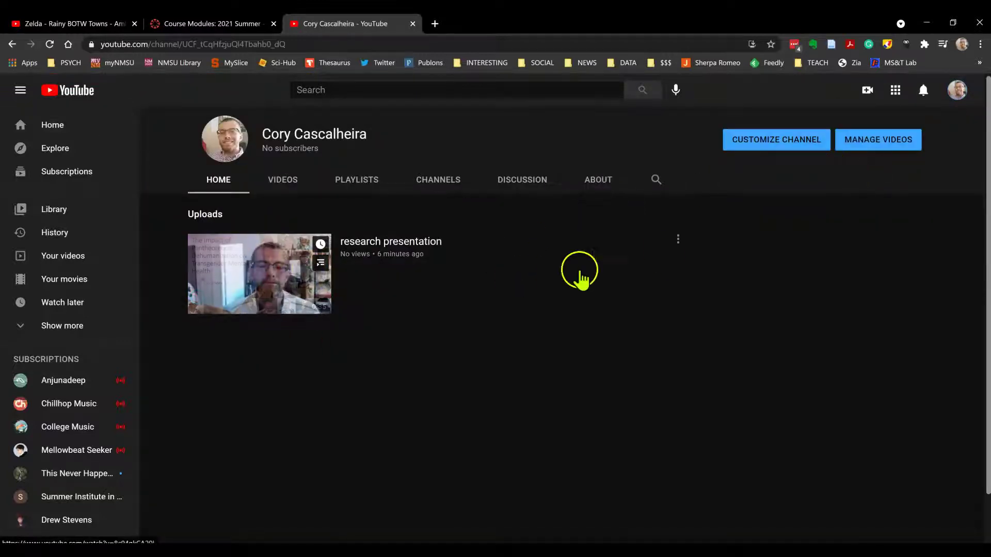
left_click(679, 241)
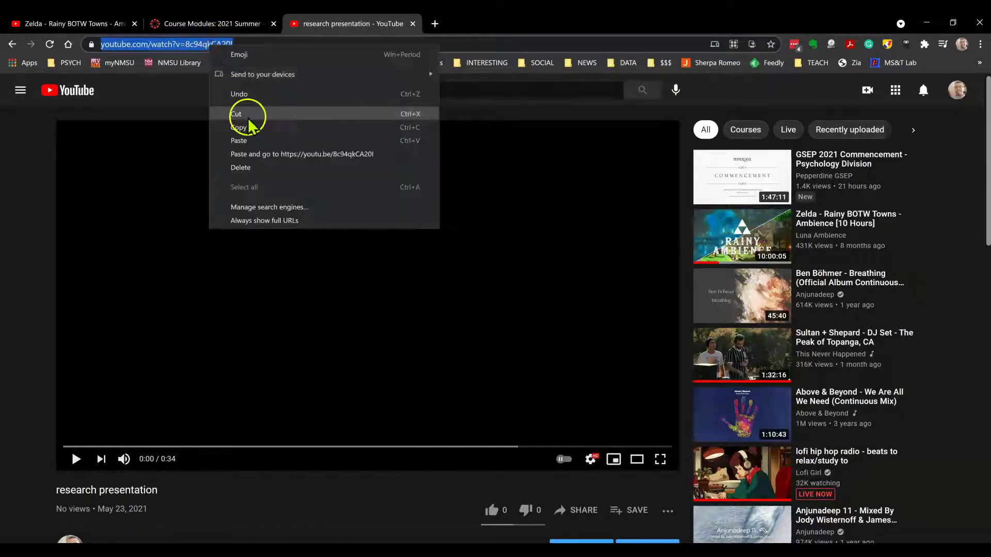
left_click(248, 115)
left_click(212, 23)
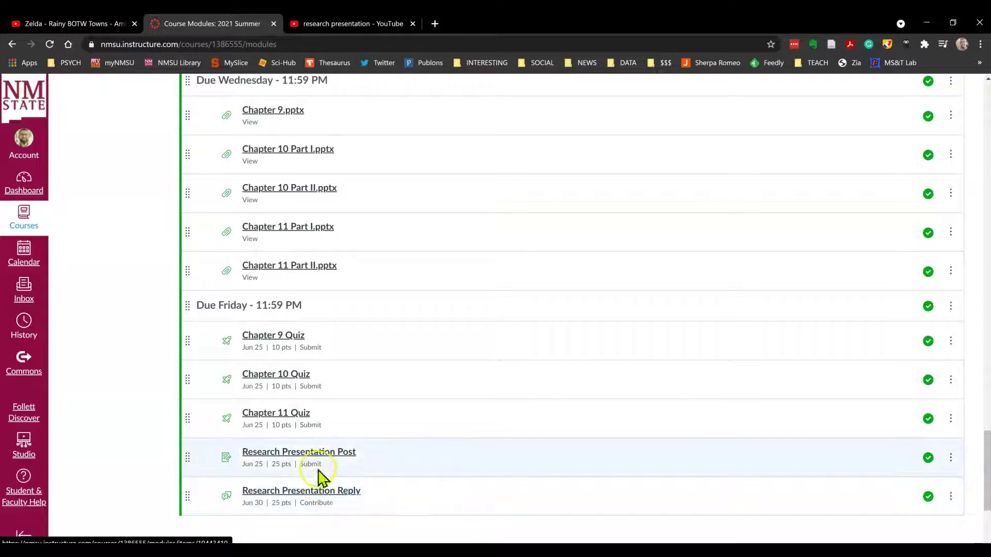
scroll(325, 449, "down", 3)
scroll(325, 433, "up", 2)
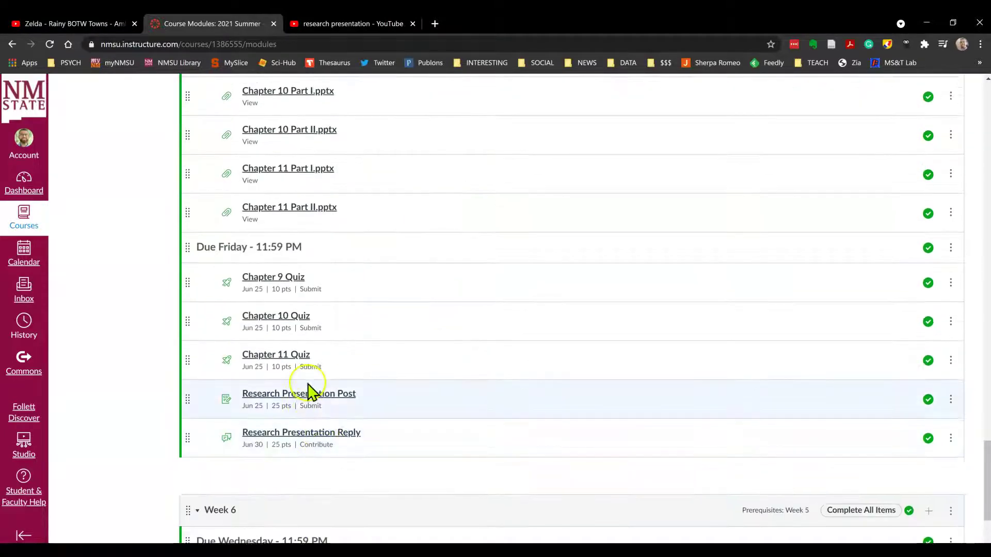
Read the Research Presentation Post assignment against the PowerPoint slides, then continue to Research Presentation Reply
left_click(310, 394)
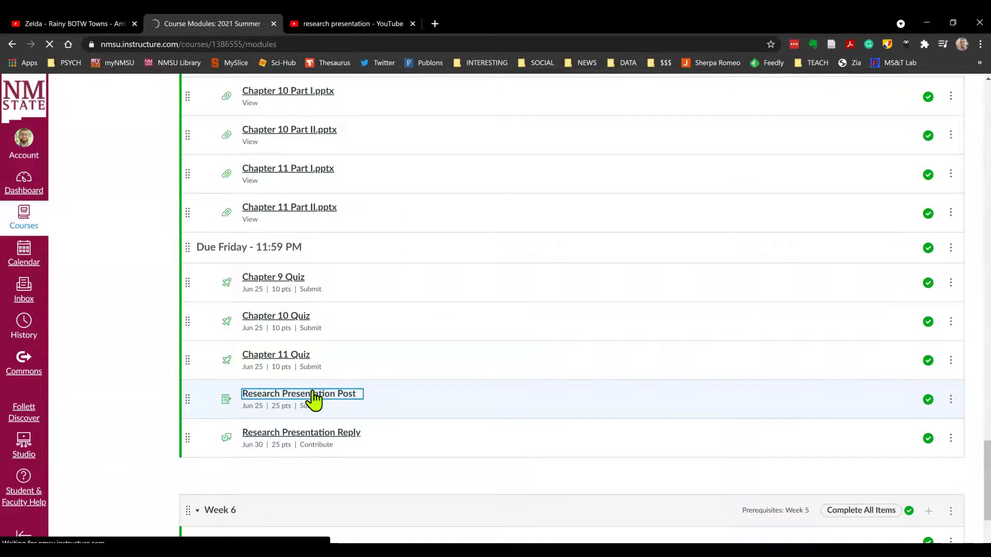
scroll(577, 309, "down", 2)
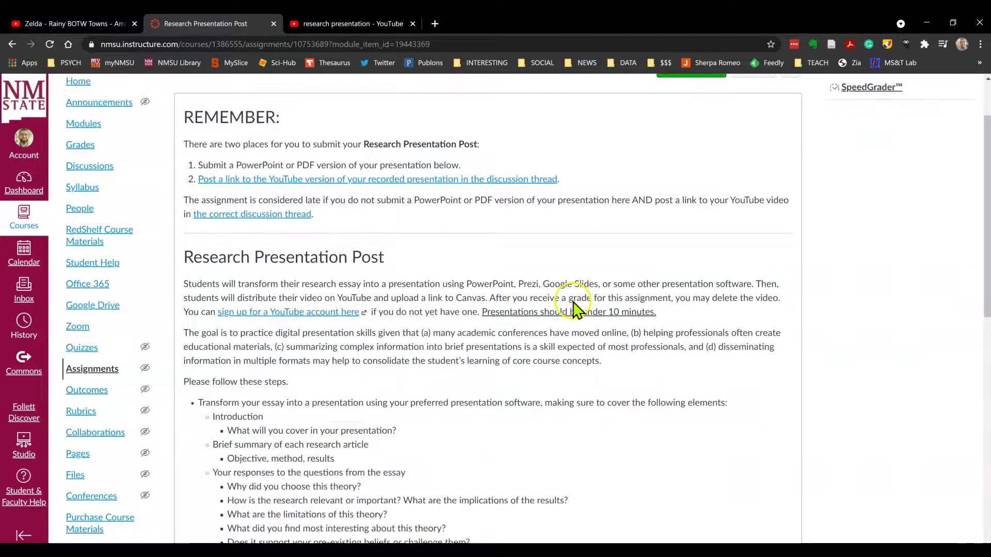
scroll(577, 310, "down", 5)
scroll(576, 310, "down", 5)
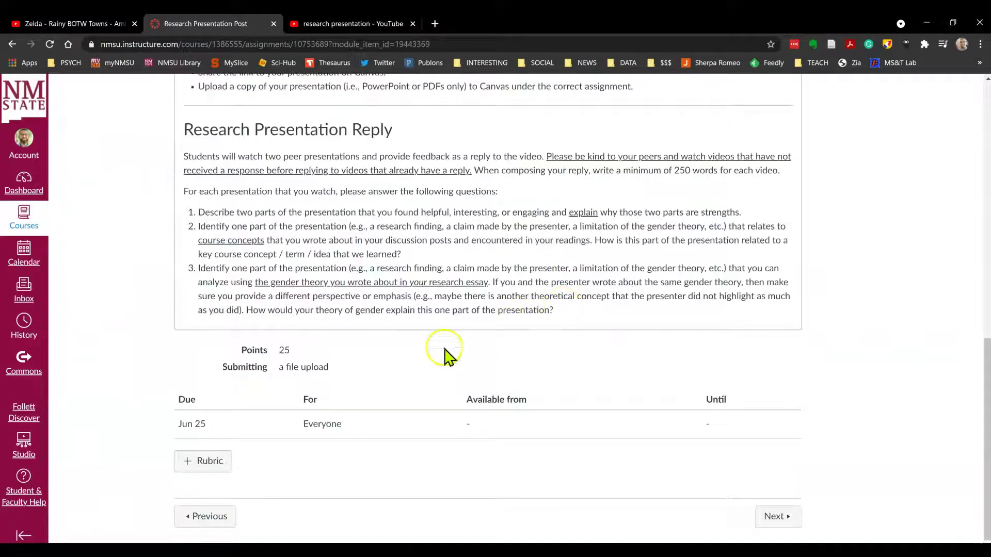
scroll(446, 355, "up", 5)
scroll(446, 354, "up", 5)
scroll(446, 355, "up", 5)
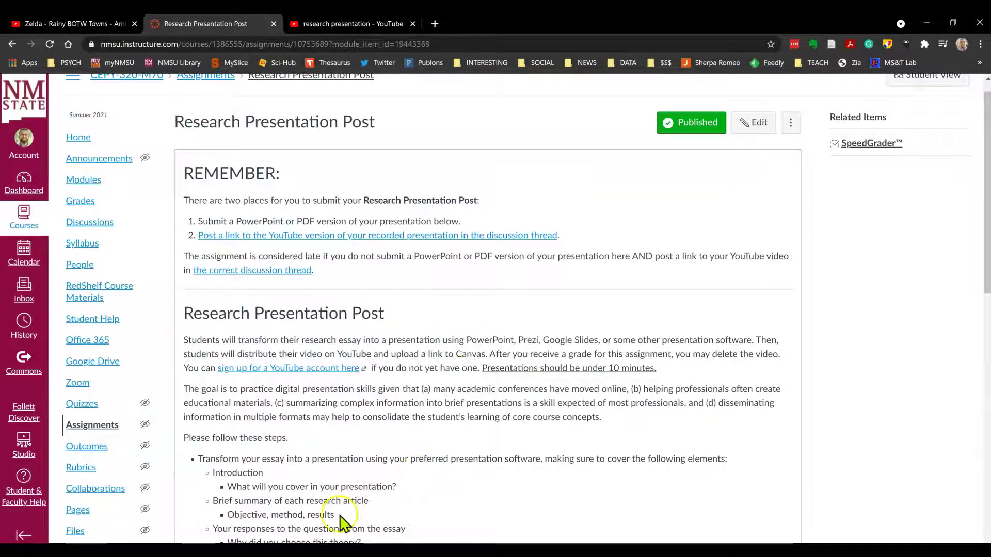
key("alt+Tab")
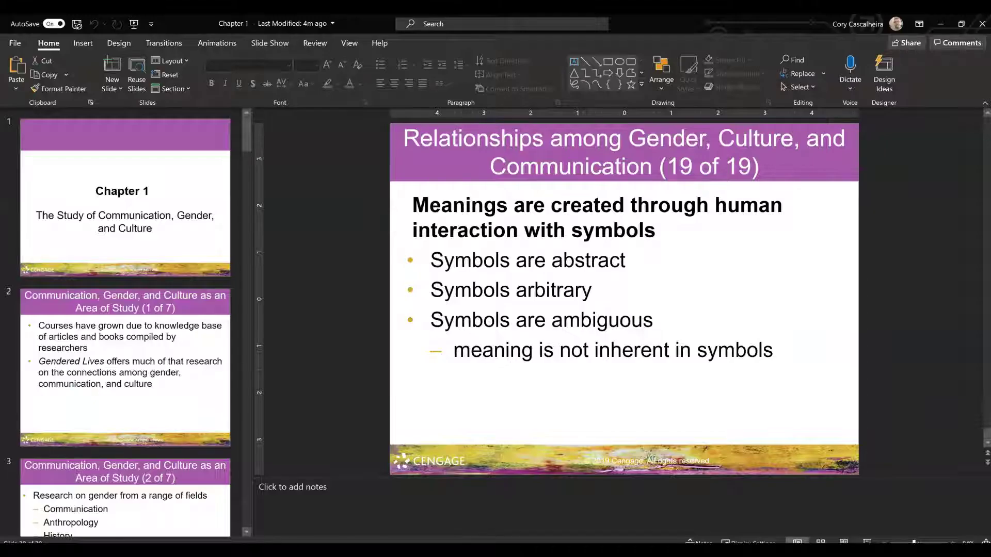
key("alt+Tab")
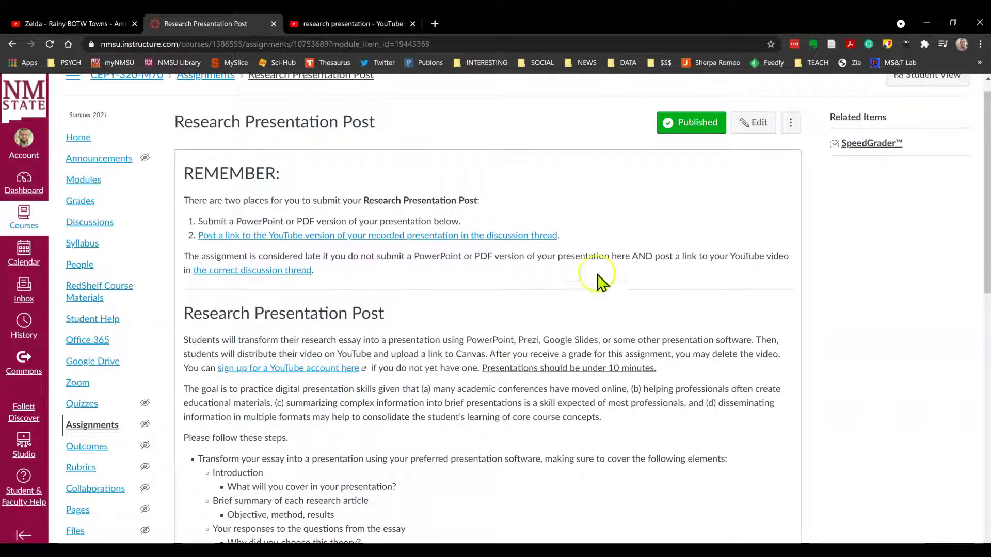
scroll(603, 280, "up", 1)
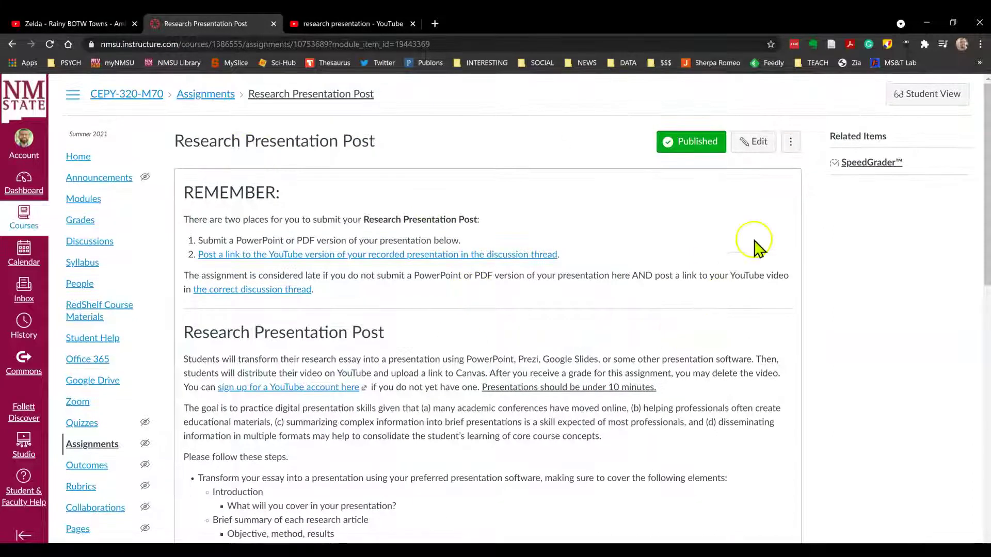
scroll(542, 325, "down", 5)
scroll(712, 411, "down", 5)
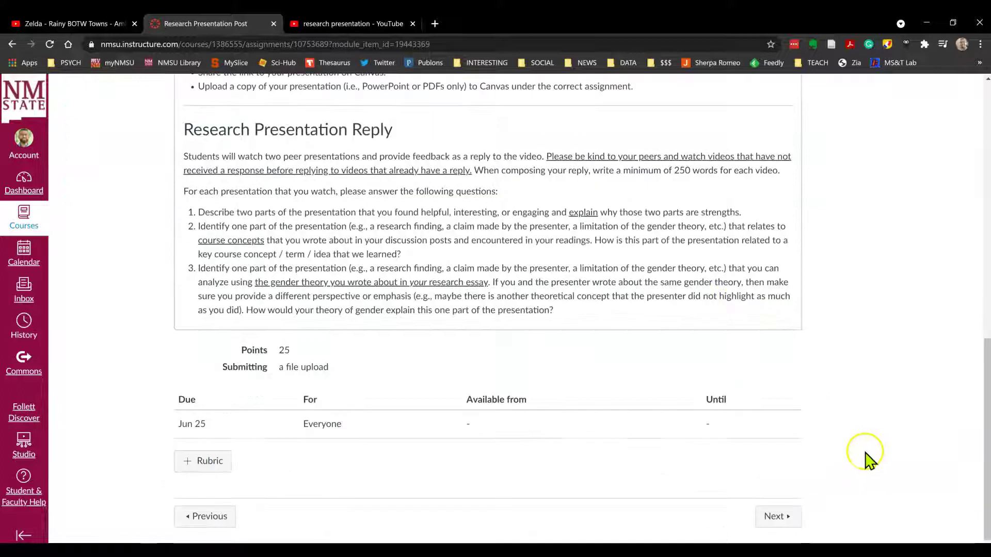
left_click(778, 516)
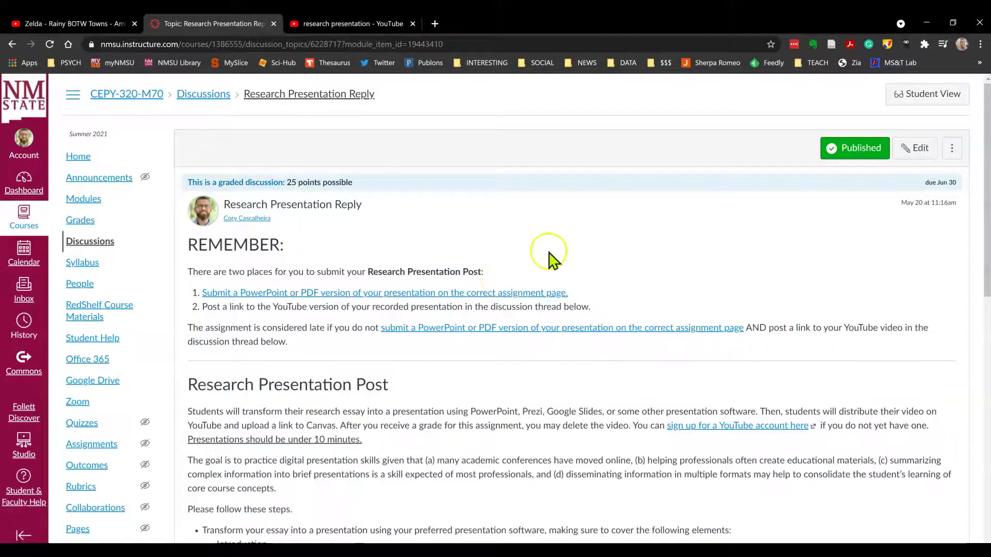
scroll(635, 357, "down", 10)
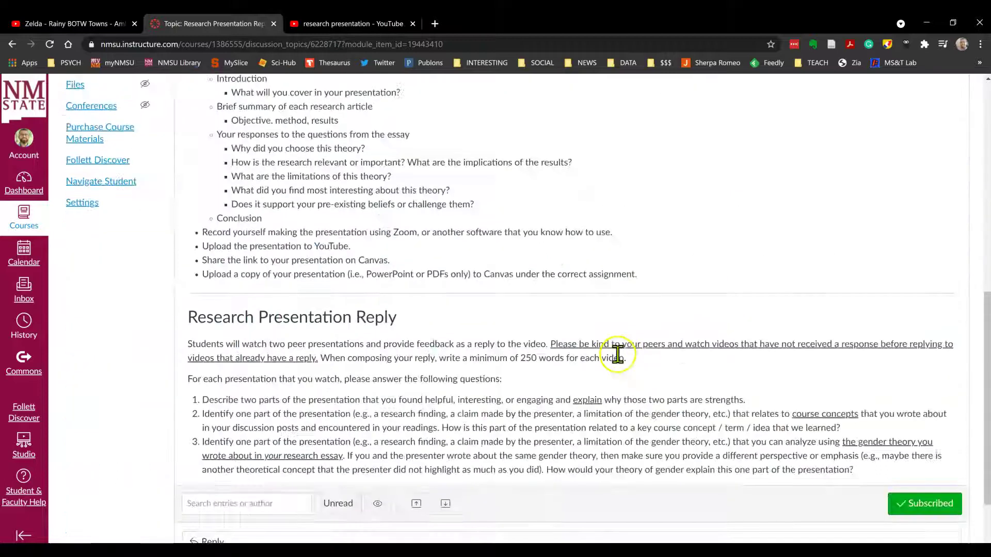
Paste the copied YouTube video link into a new, empty reply
left_click(208, 465)
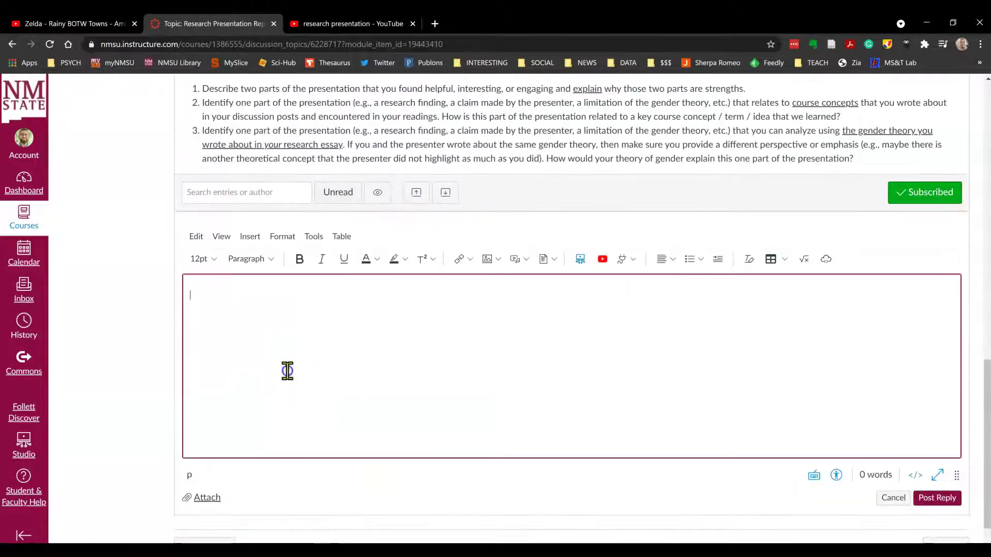
key("ctrl+v")
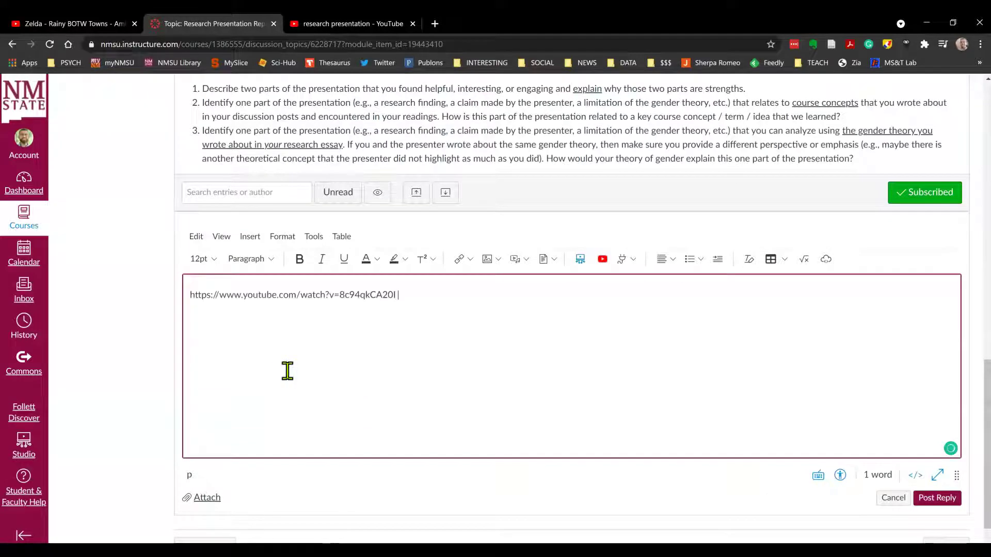